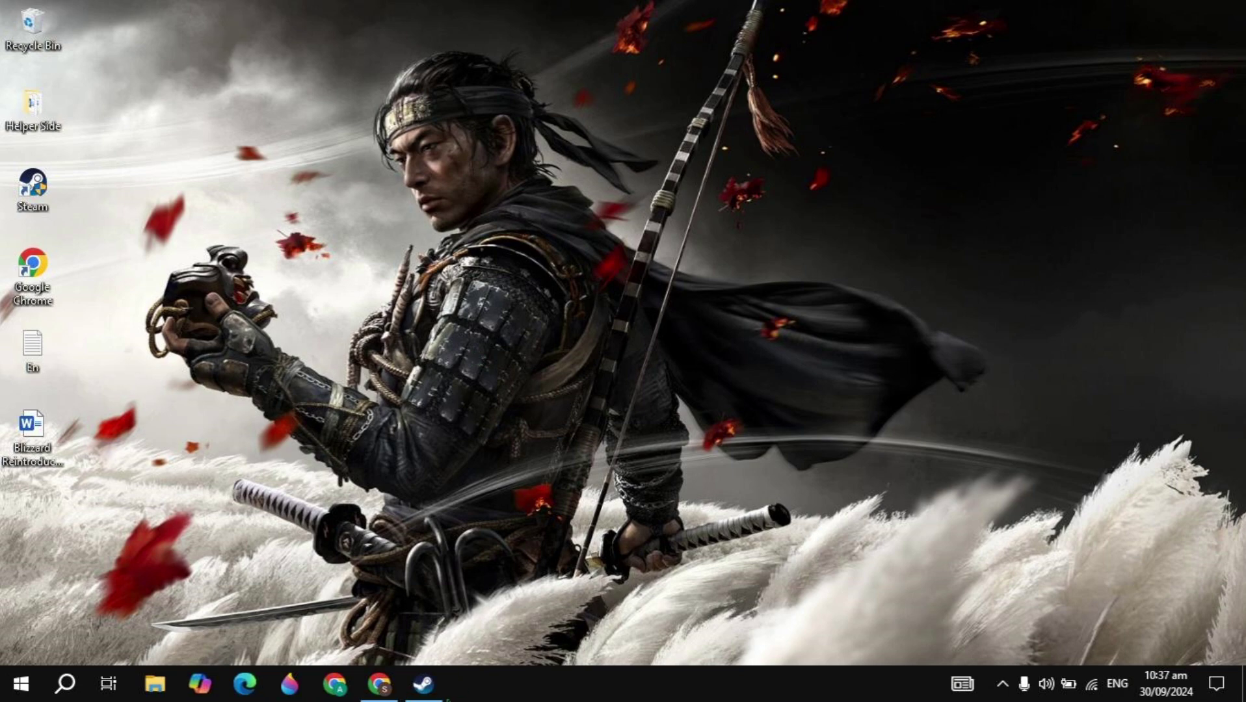
# Bring up Chrome showing the Steam store at store.steampowered.com
pyautogui.click(380, 684)
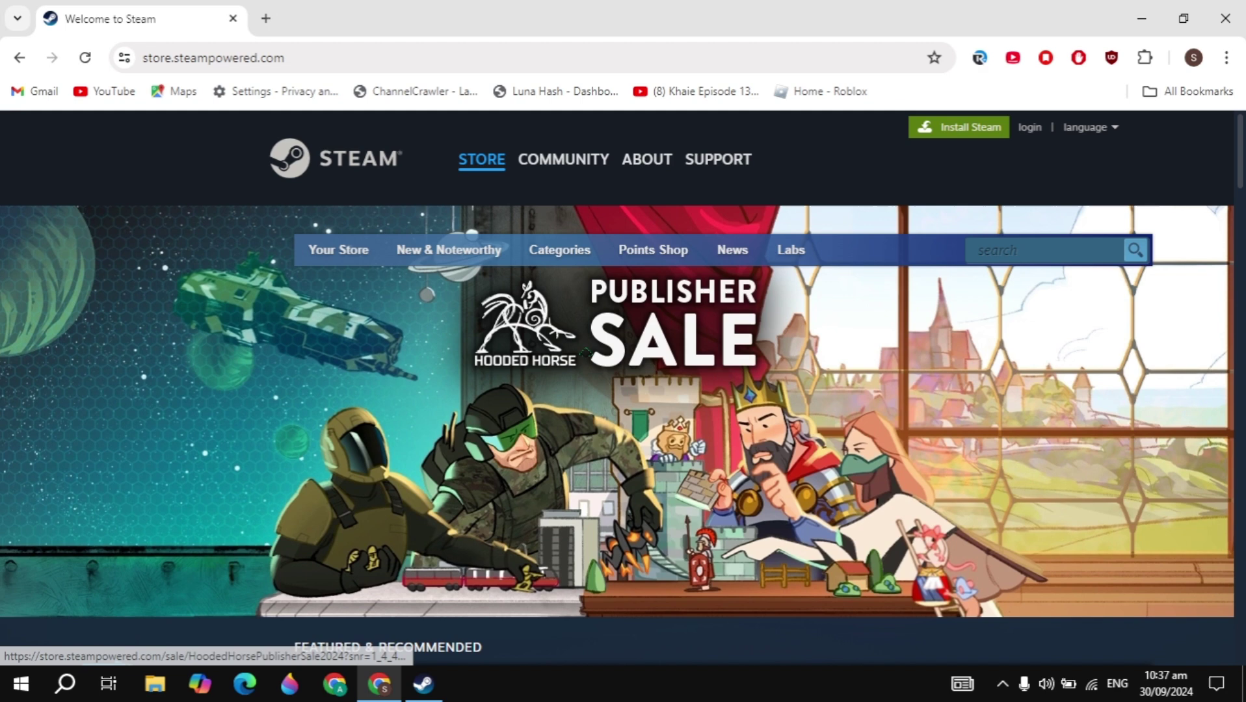
pyautogui.click(434, 59)
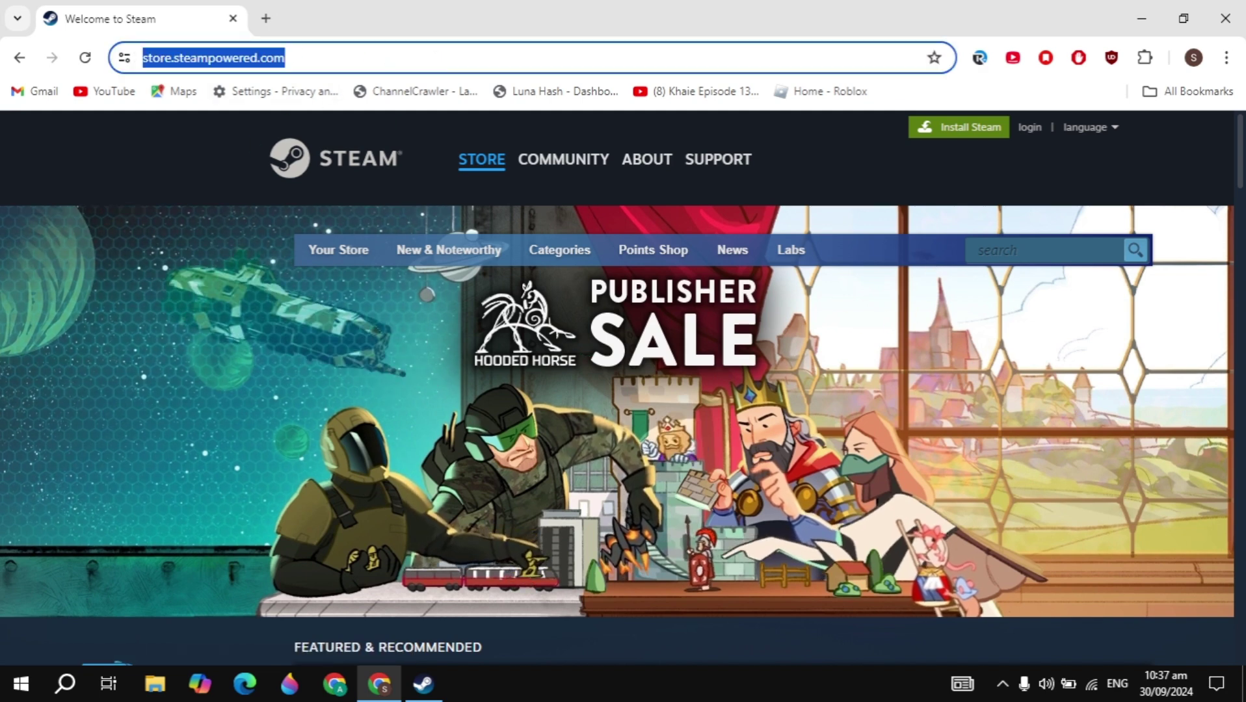
pyautogui.click(1053, 176)
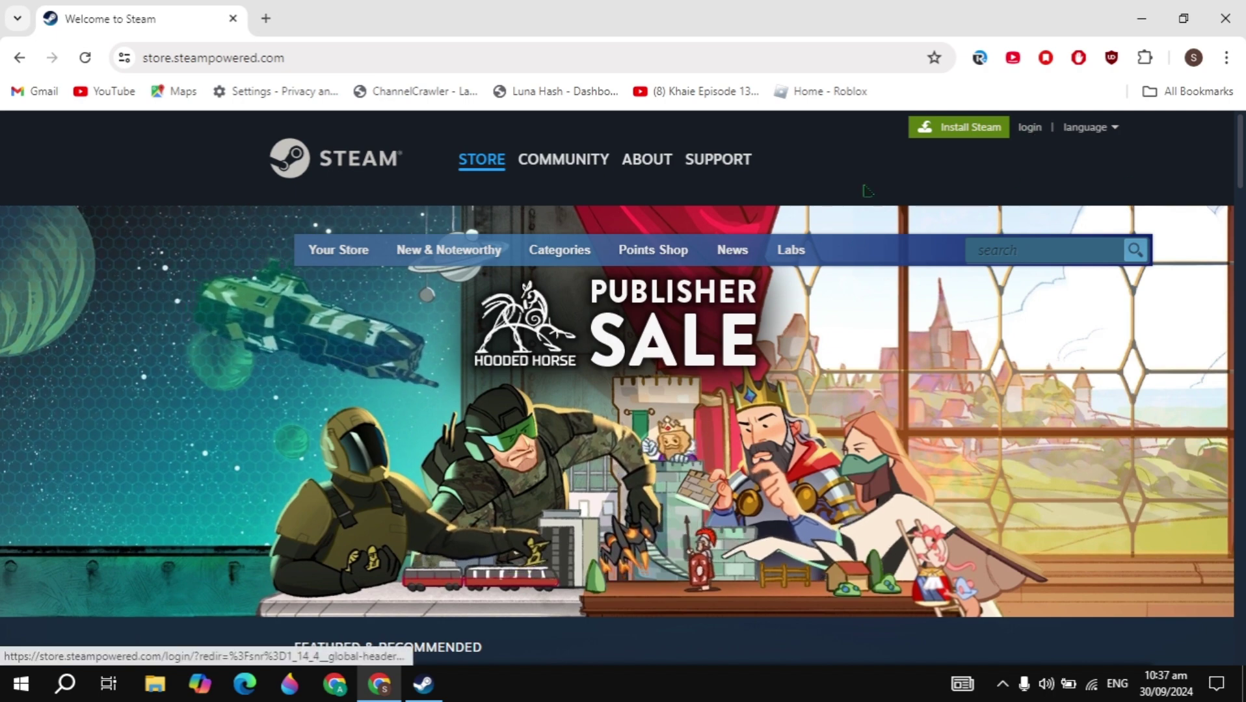
# Open the Steam sign-in page and focus its prefilled account name field
pyautogui.click(1030, 128)
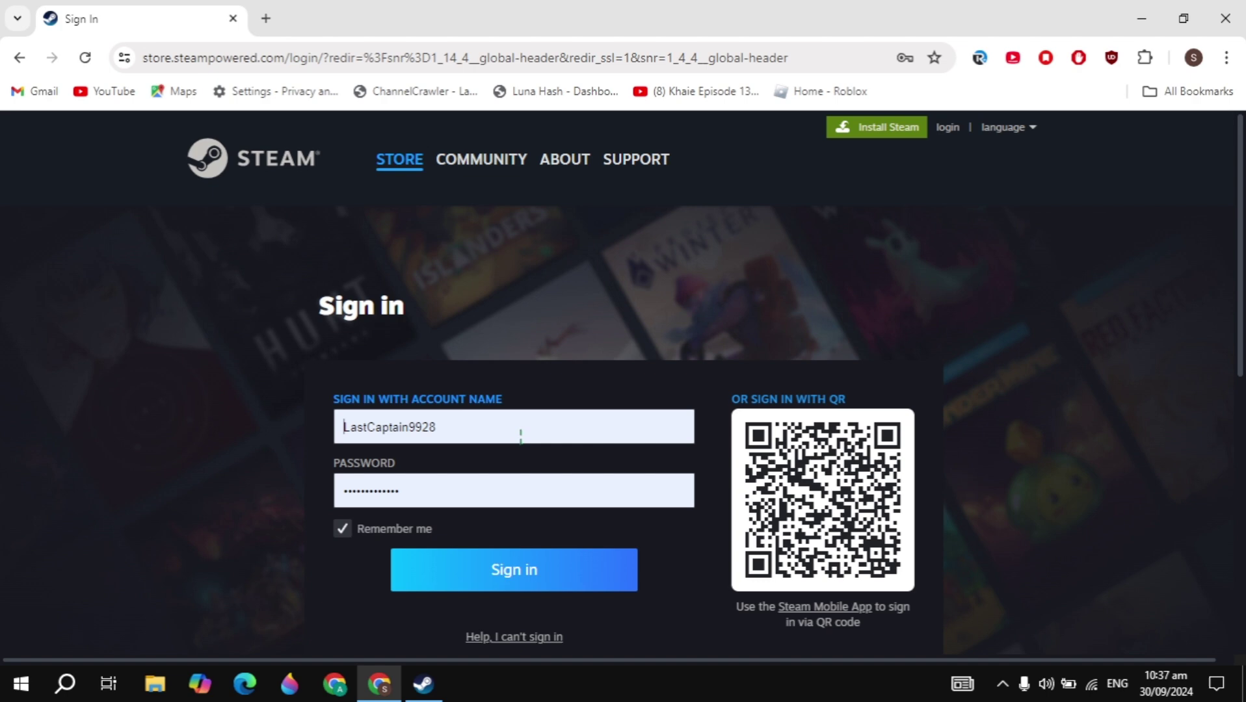
pyautogui.click(520, 428)
pyautogui.scroll(-6, 483, 436)
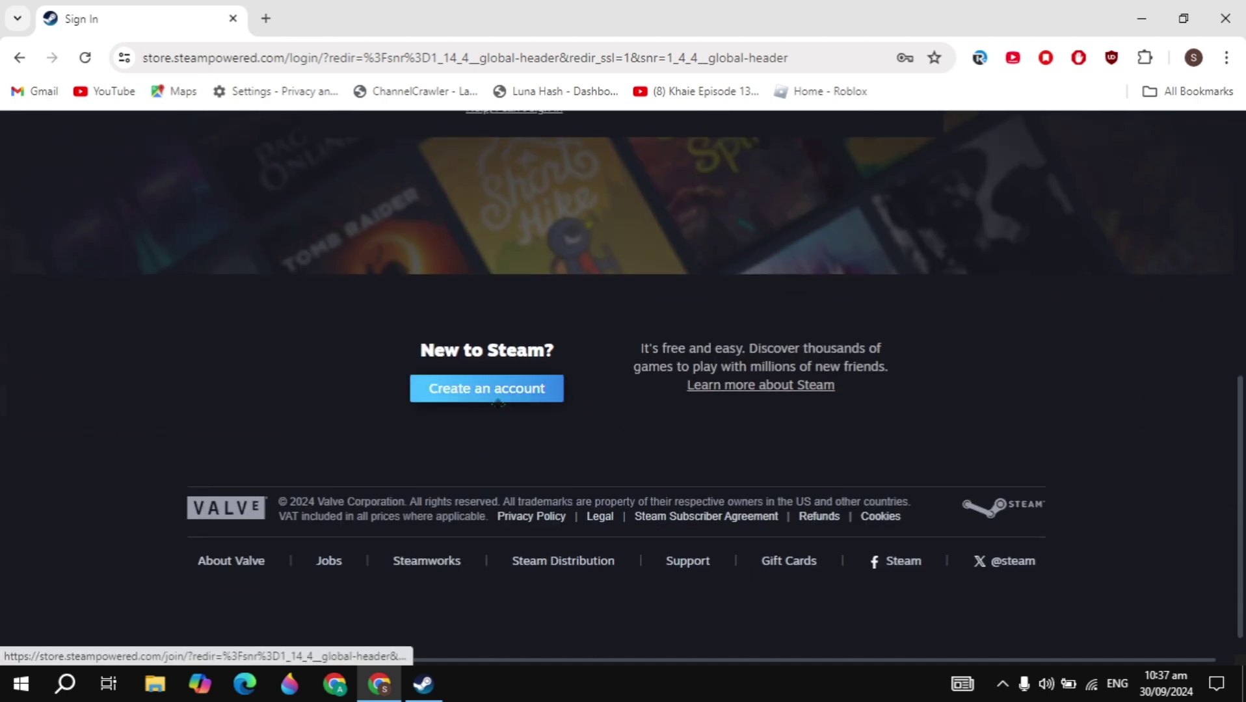
pyautogui.scroll(6, 498, 400)
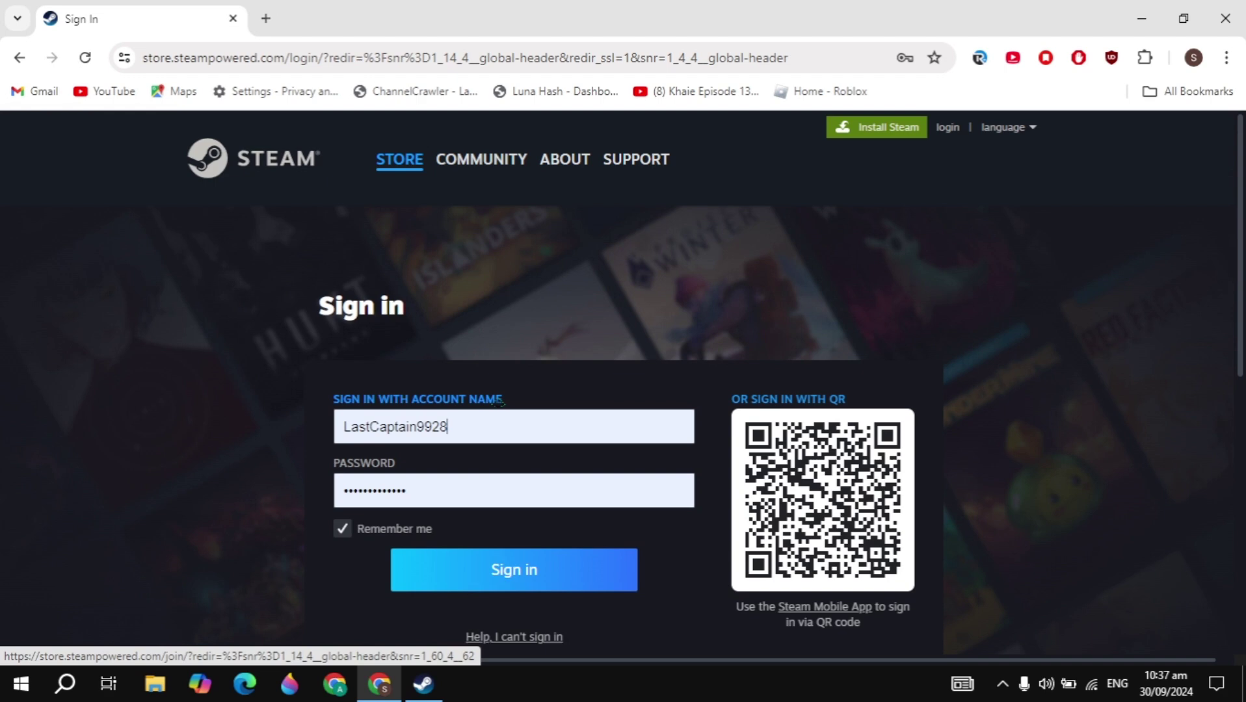
# Visit the Install Steam page in Chrome, then switch to the Steam desktop client
pyautogui.click(885, 127)
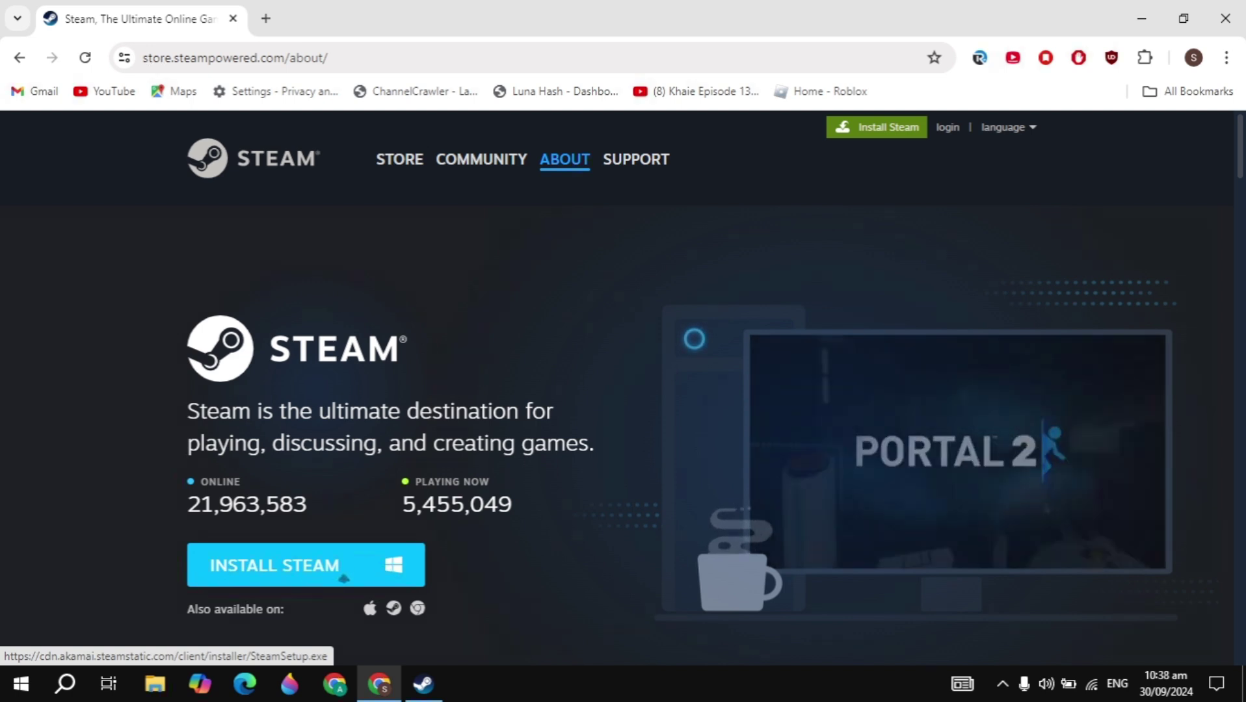
pyautogui.click(423, 684)
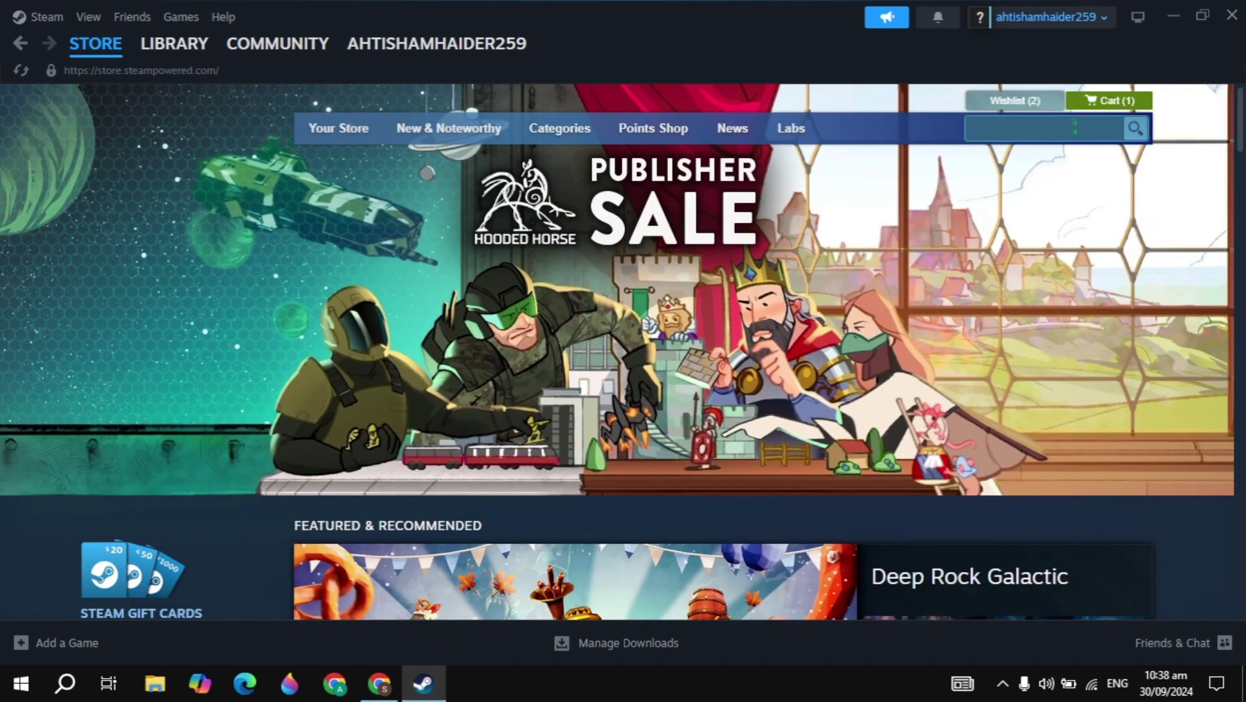
# Paste 'Life Is Strange: Double Exposure' into the Steam store search
pyautogui.write('Life Is Strange: Double Exposure')
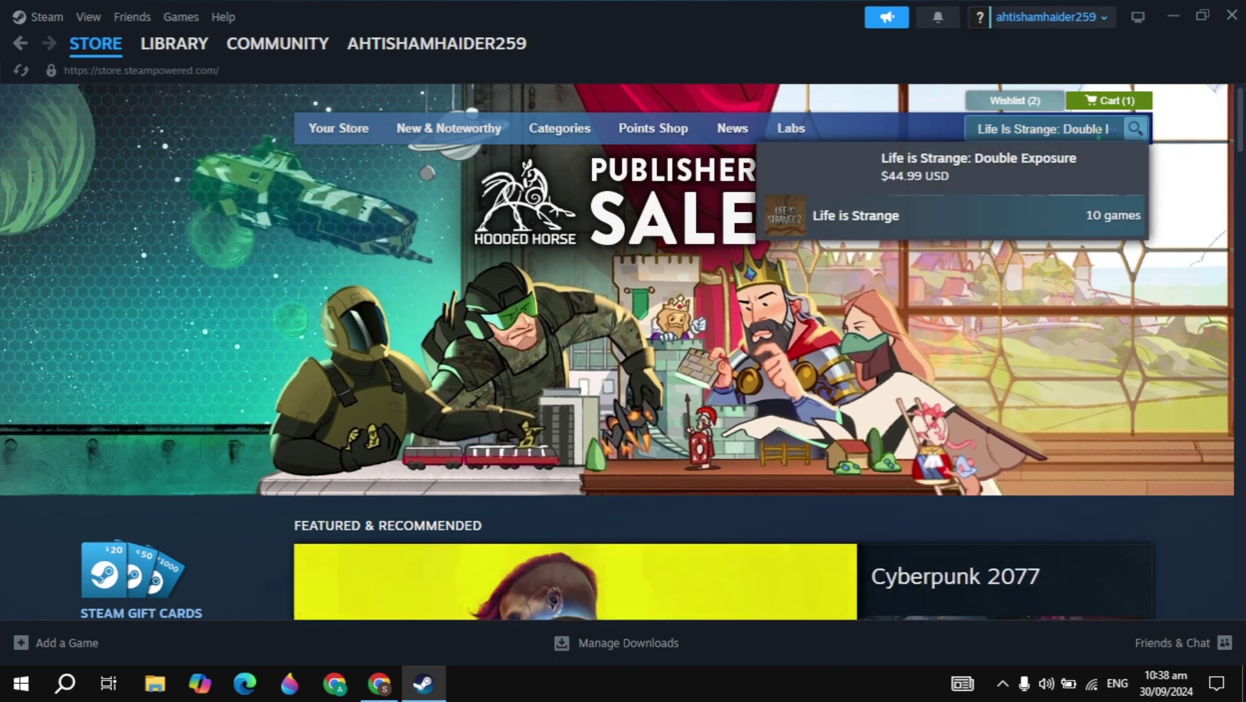
# Open the Life is Strange: Double Exposure page, add the $44.99 pre-purchase, and view the cart
pyautogui.click(984, 173)
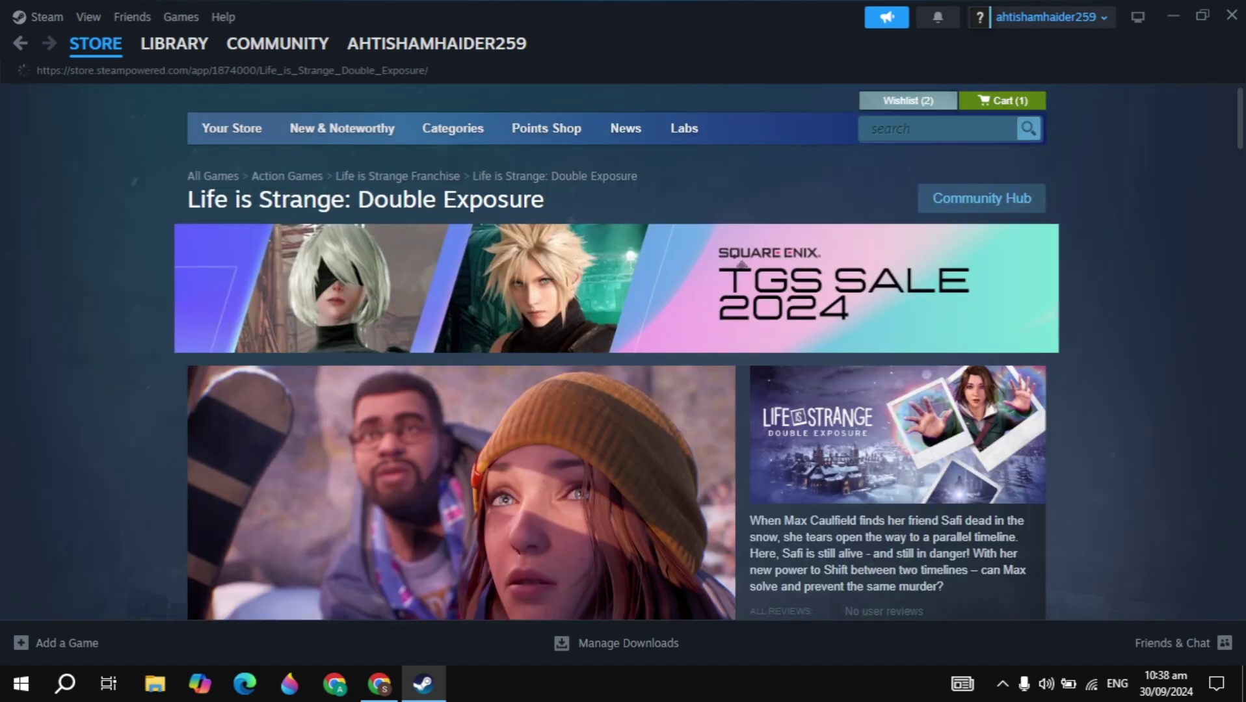
pyautogui.scroll(-3, 584, 388)
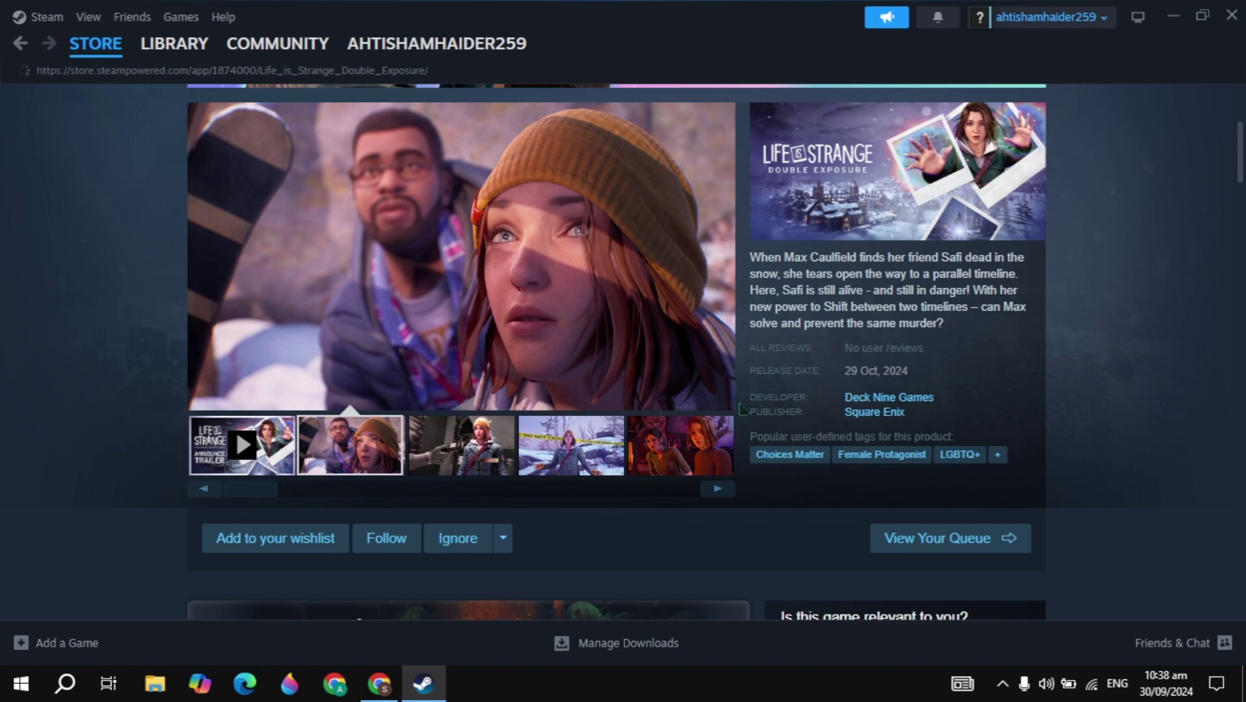
pyautogui.scroll(-4, 525, 419)
pyautogui.scroll(-1, 525, 420)
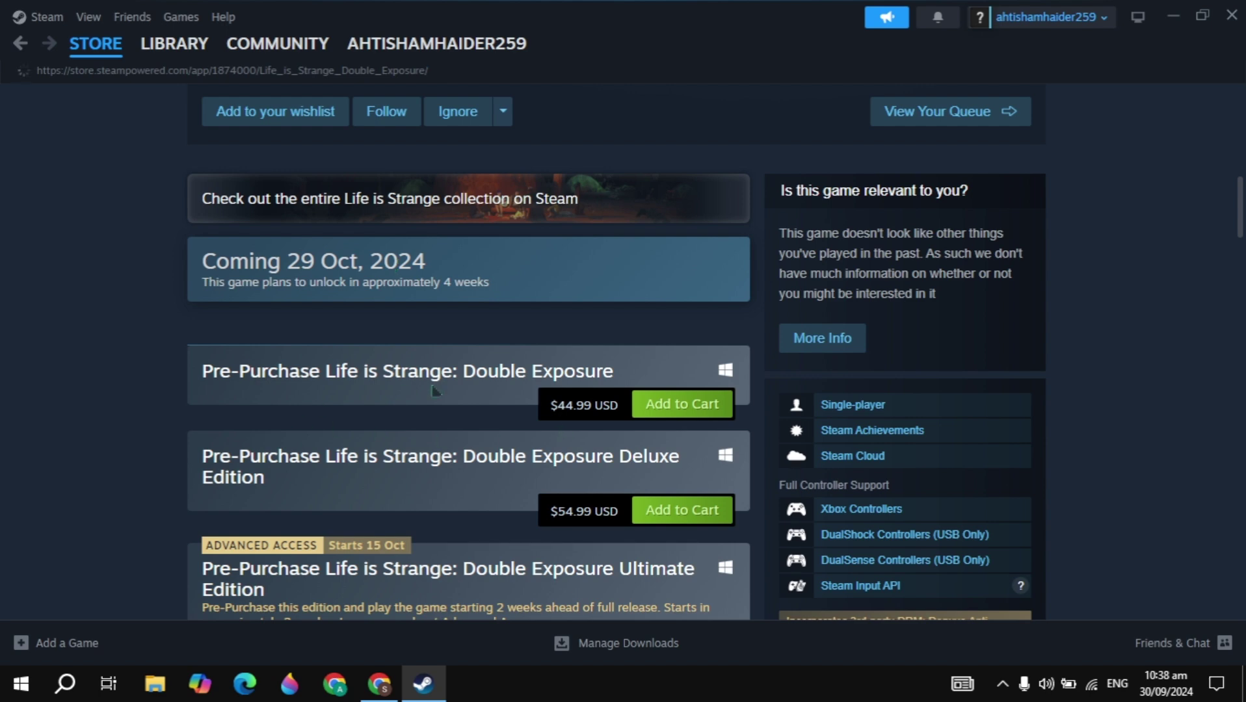
pyautogui.click(672, 407)
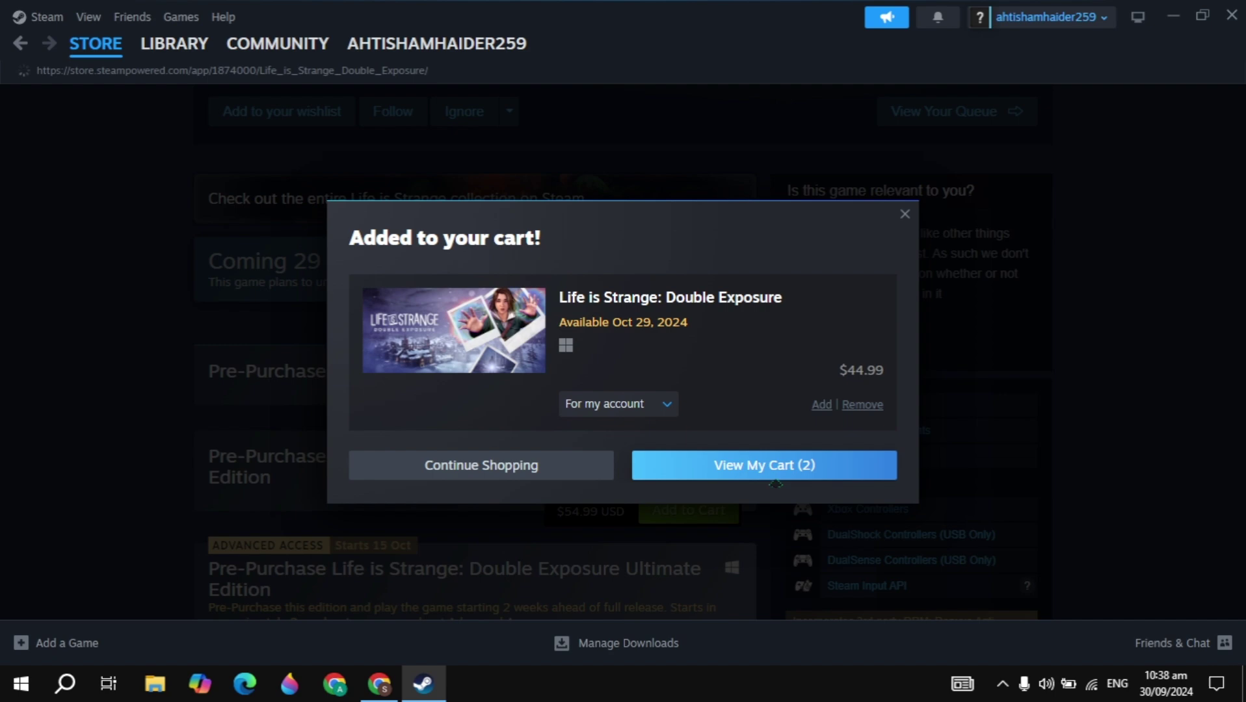
pyautogui.click(775, 477)
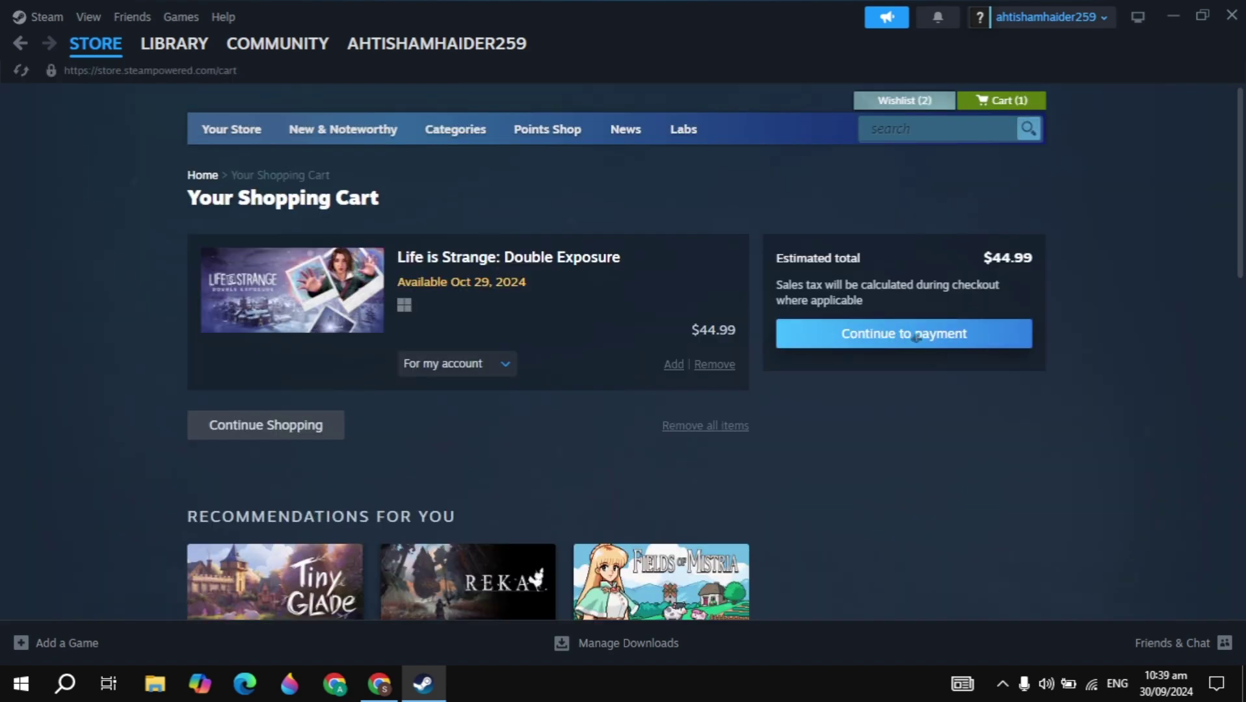
# Continue from the cart to payment and keep PayPal as the payment method
pyautogui.click(916, 335)
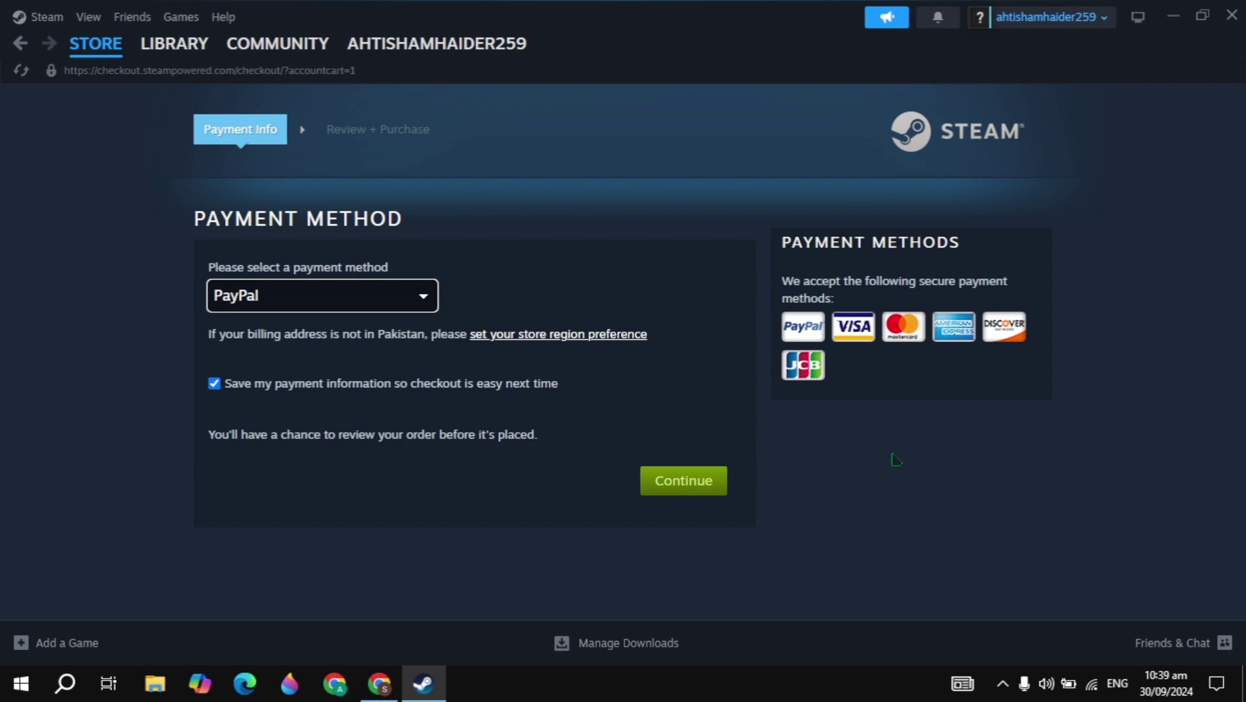
pyautogui.click(304, 303)
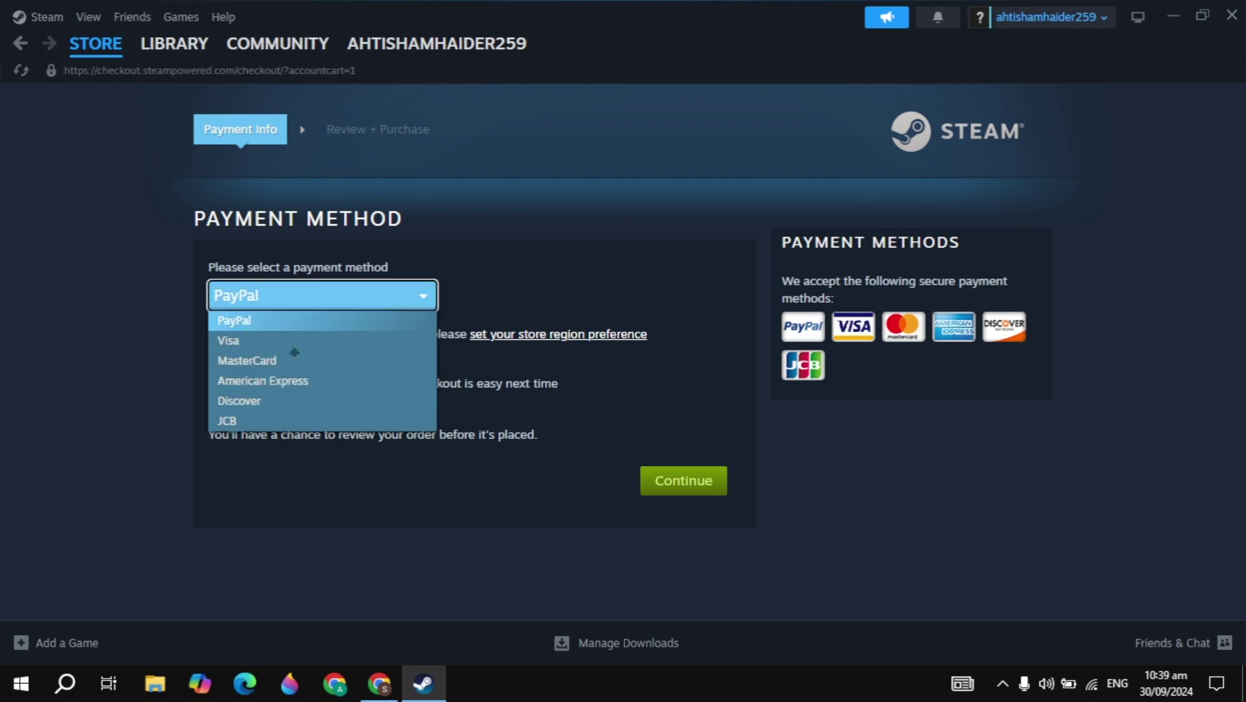
pyautogui.click(283, 294)
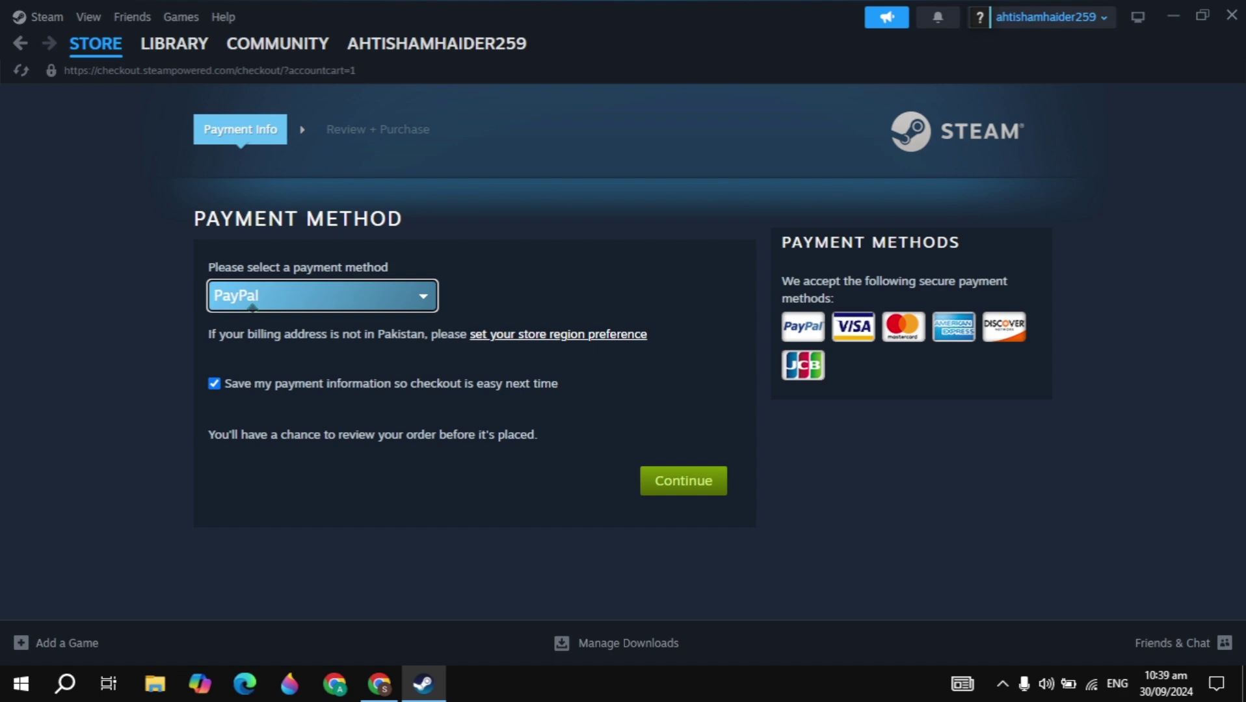